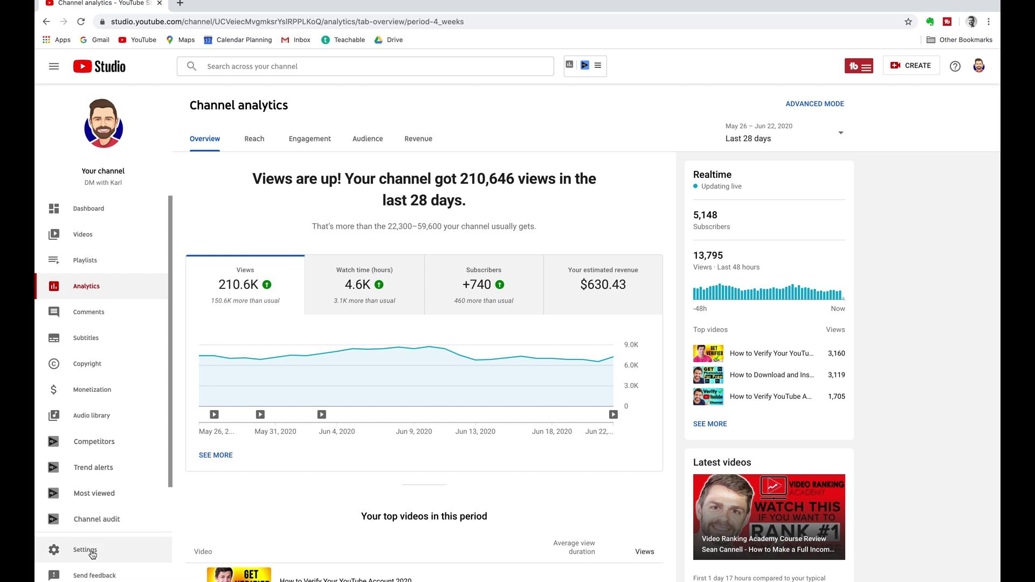
# From Settings > Channel > Advanced settings, open the 'YouTube account' page in a new tab.
pyautogui.click(92, 553)
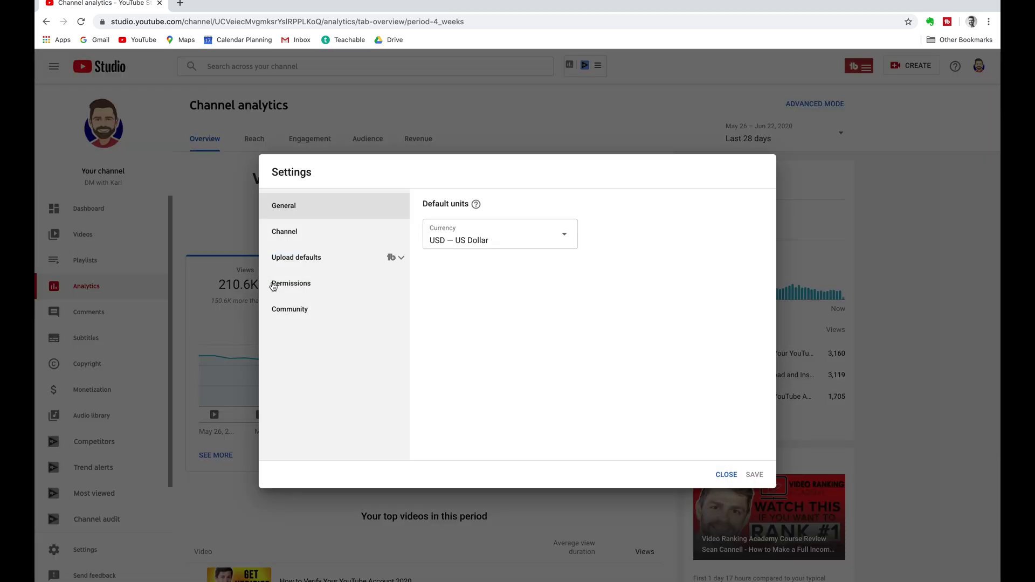
pyautogui.click(299, 234)
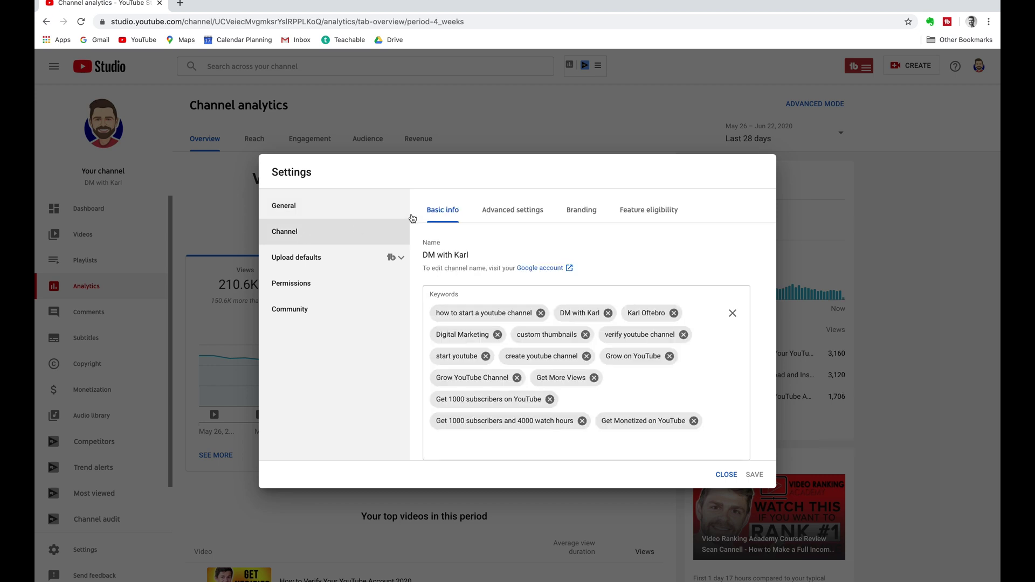
pyautogui.click(507, 215)
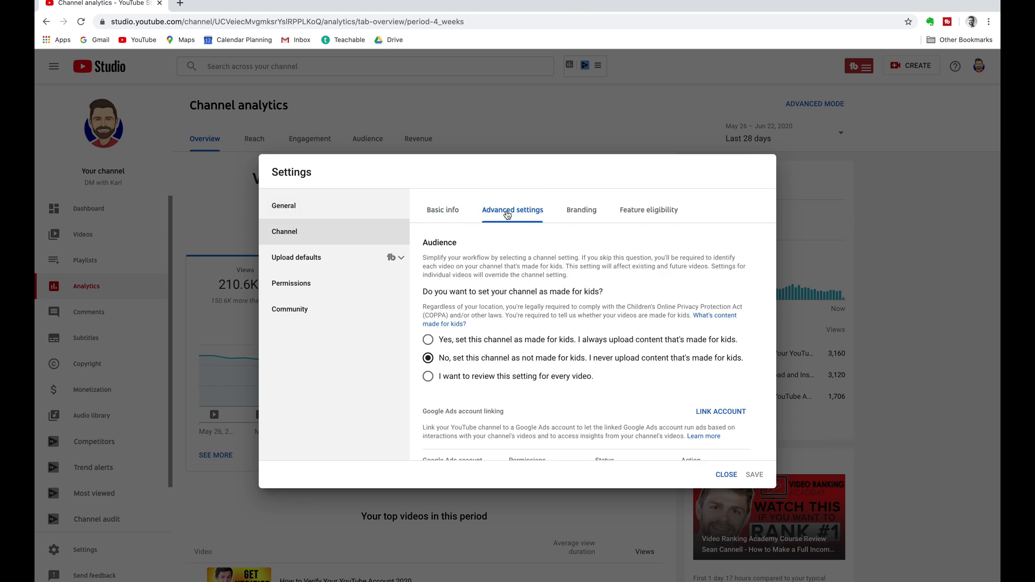
pyautogui.scroll(-5, 523, 312)
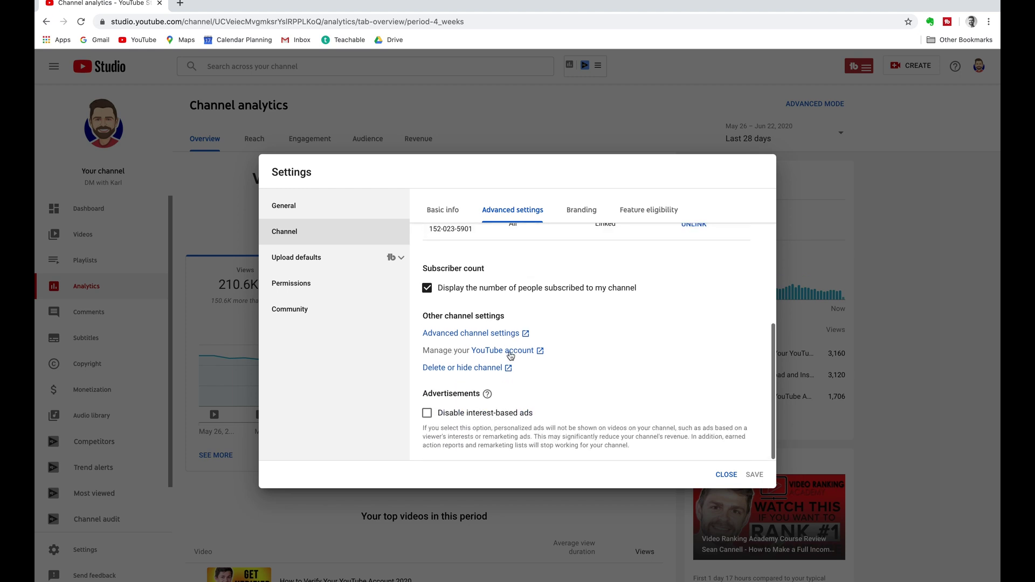
pyautogui.click(515, 354)
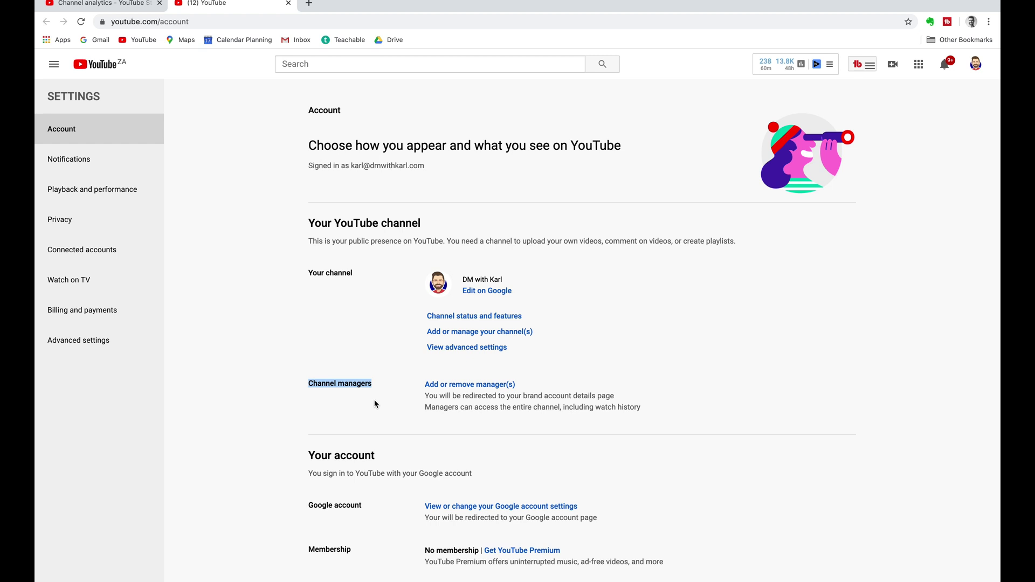
# Go to 'Add or remove manager(s)', re-confirm the password, and open the brand account's permissions list.
pyautogui.click(478, 386)
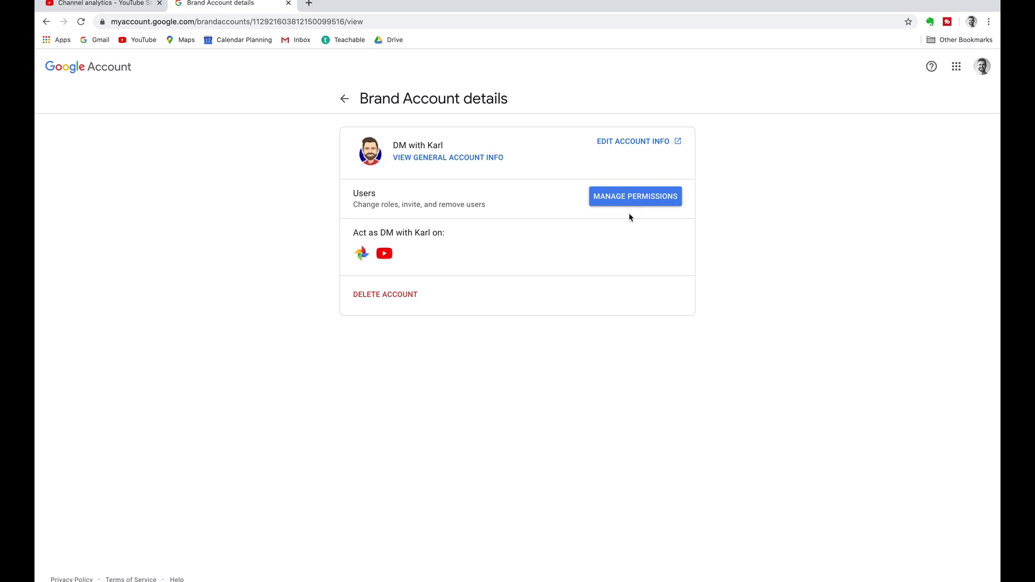
pyautogui.click(645, 204)
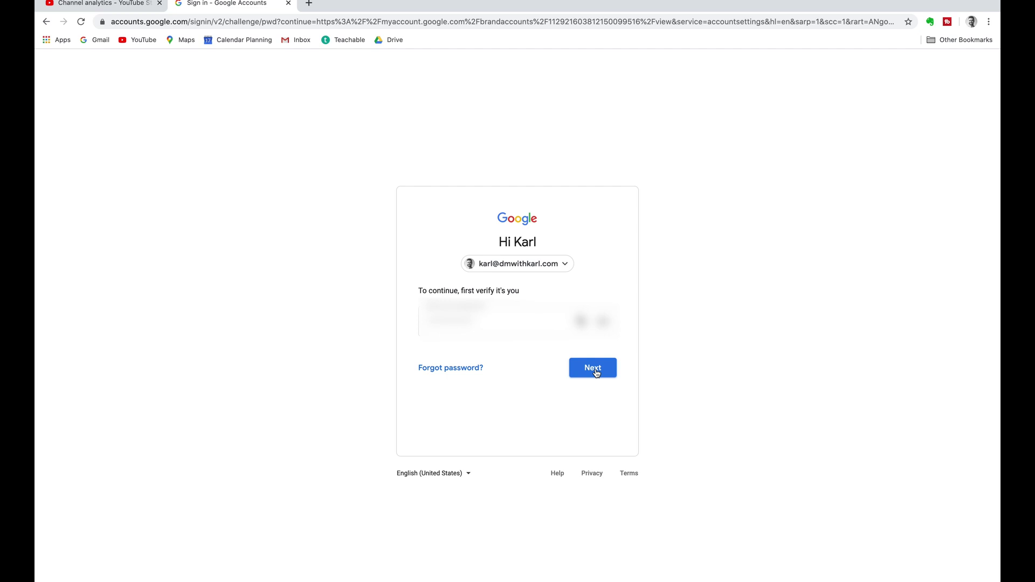
pyautogui.click(594, 369)
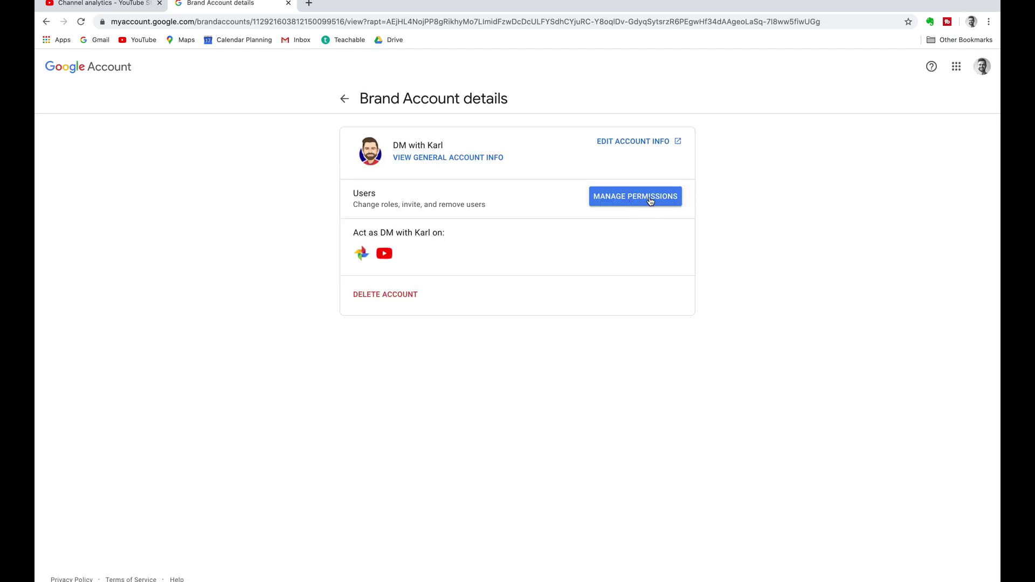
pyautogui.click(651, 200)
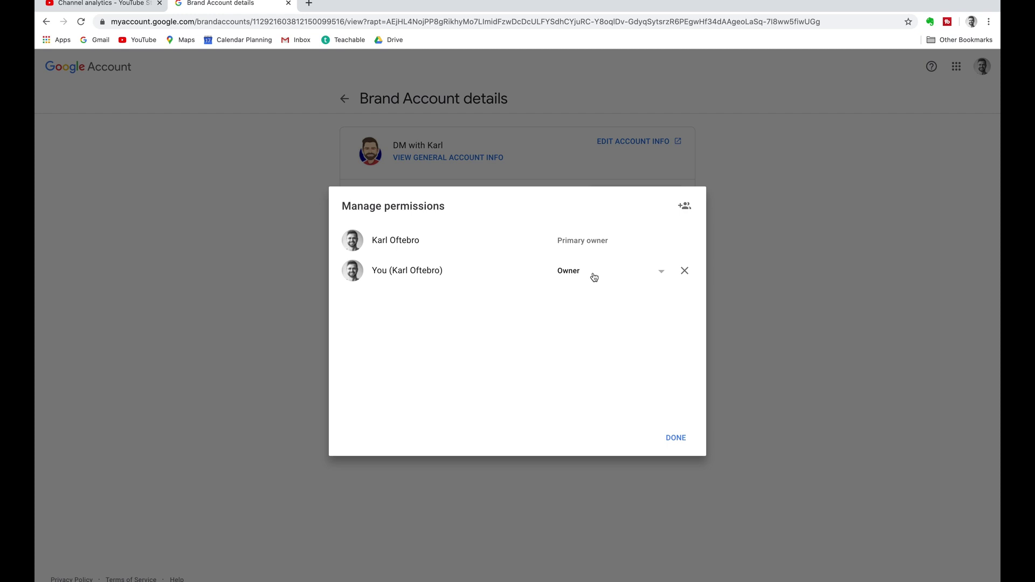
# Invite the pasted email address to the brand account with the Manager role.
pyautogui.click(685, 209)
pyautogui.press('super+v')
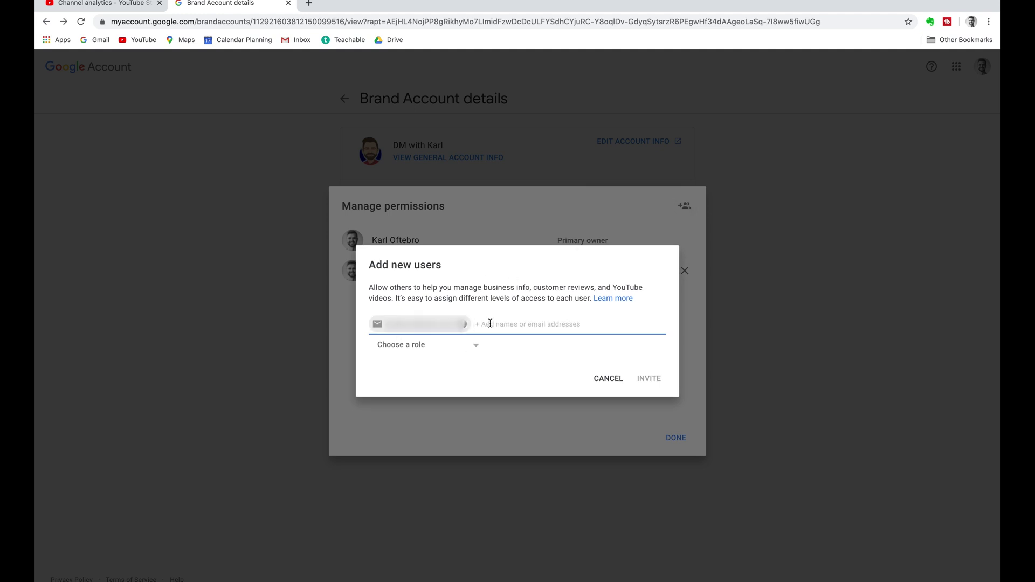
pyautogui.click(470, 348)
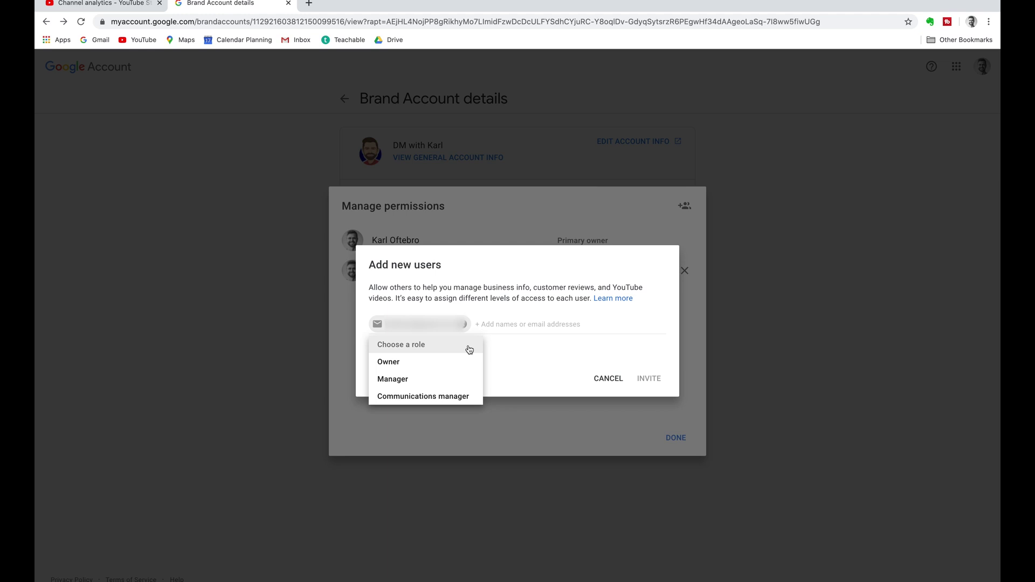
pyautogui.click(400, 382)
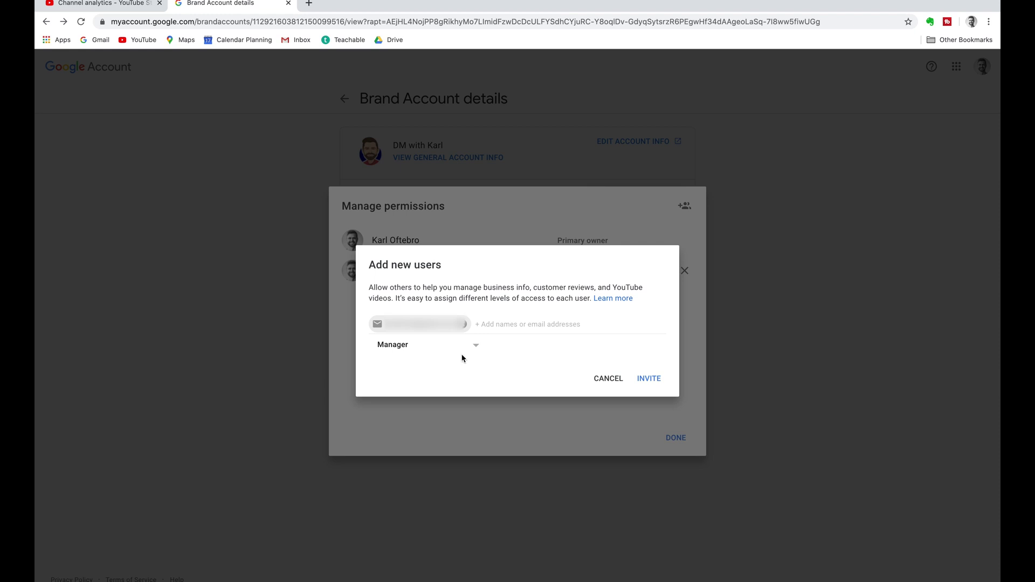
pyautogui.click(650, 381)
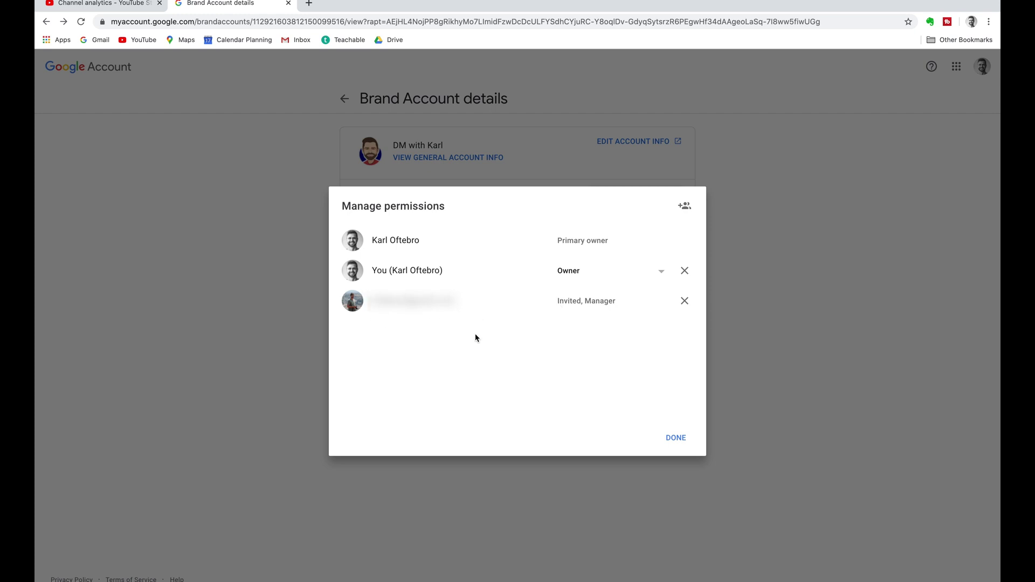
# In a new tab, accept the manager invitation as the new user and verify with their password.
pyautogui.click(310, 4)
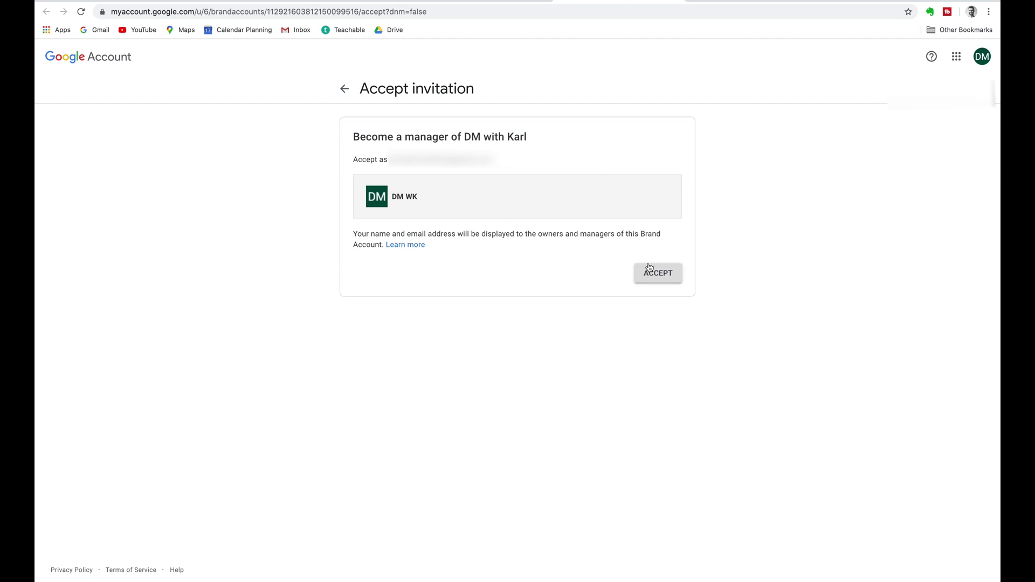
pyautogui.click(662, 275)
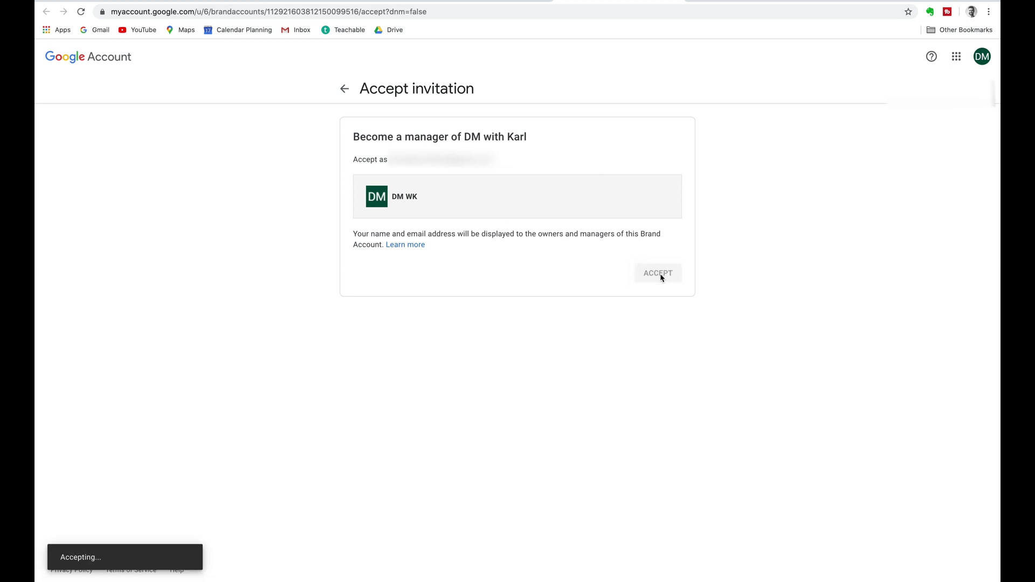
pyautogui.click(633, 187)
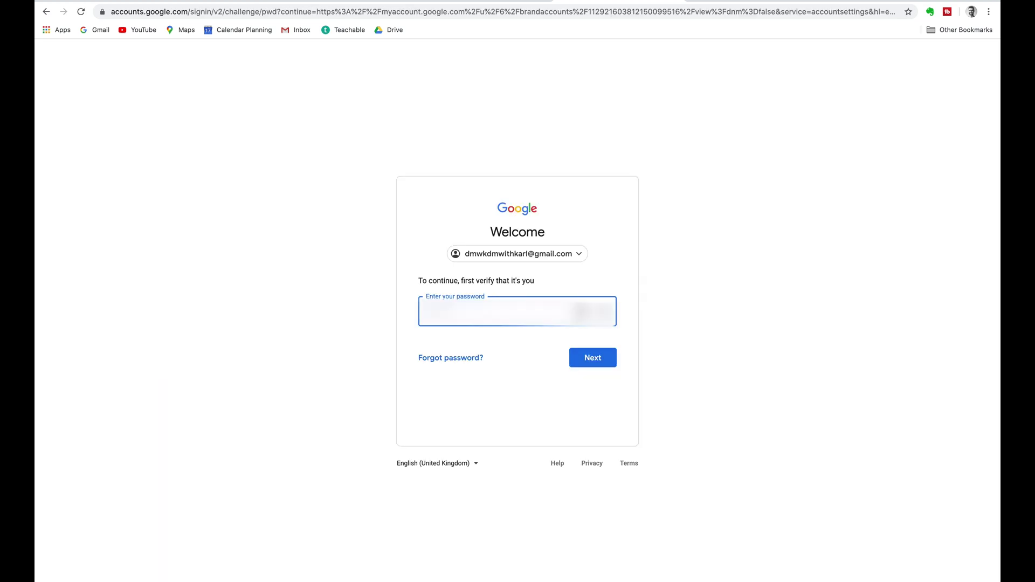
pyautogui.press('Return')
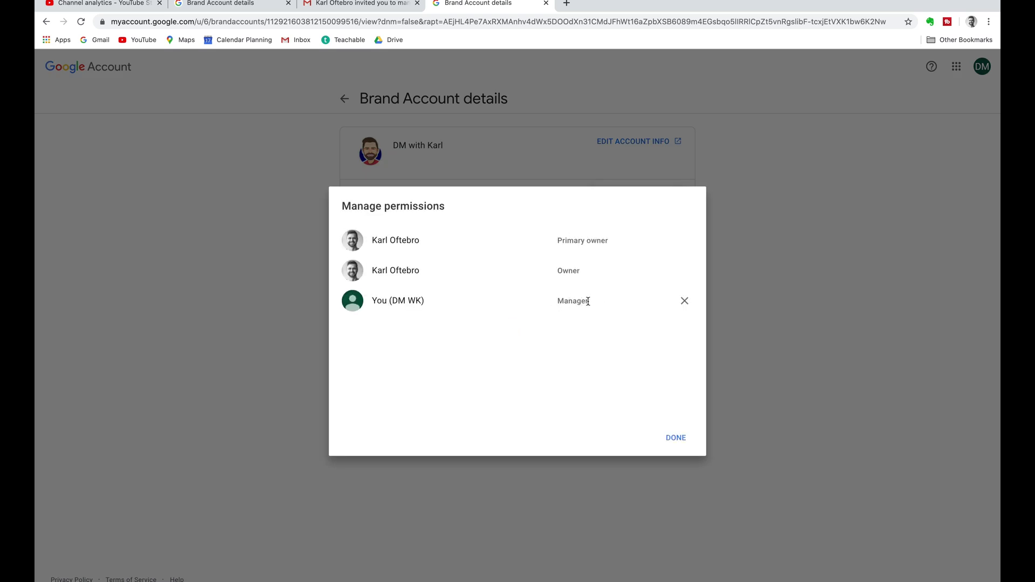
# Highlight the Primary owner and the new user's Manager role, then close the list and return to the owner's tab.
pyautogui.doubleClick(387, 301)
pyautogui.click(387, 301)
pyautogui.doubleClick(383, 301)
pyautogui.moveTo(559, 244); pyautogui.dragTo(612, 245)
pyautogui.moveTo(559, 301); pyautogui.dragTo(594, 303)
pyautogui.click(671, 436)
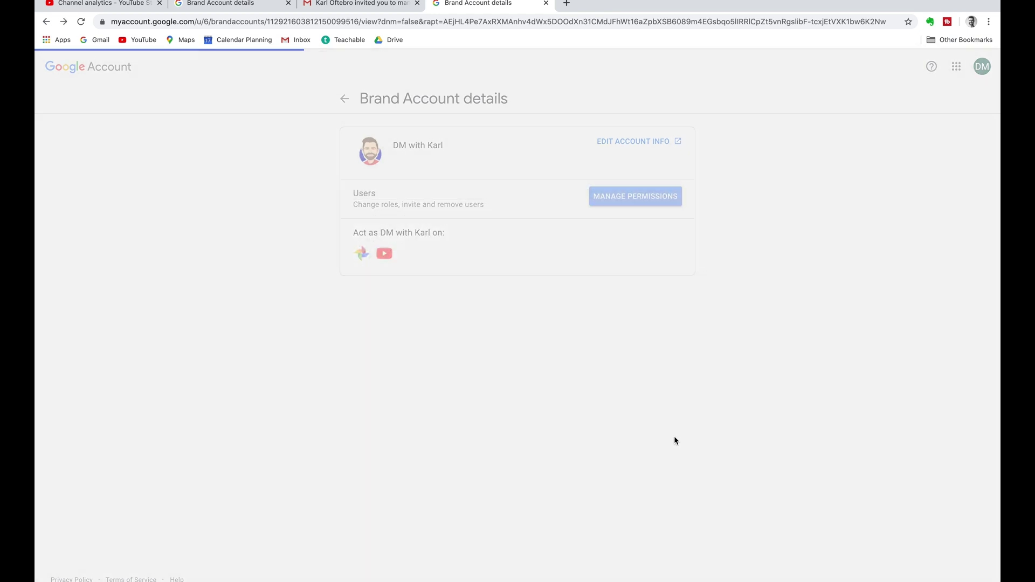
pyautogui.click(241, 8)
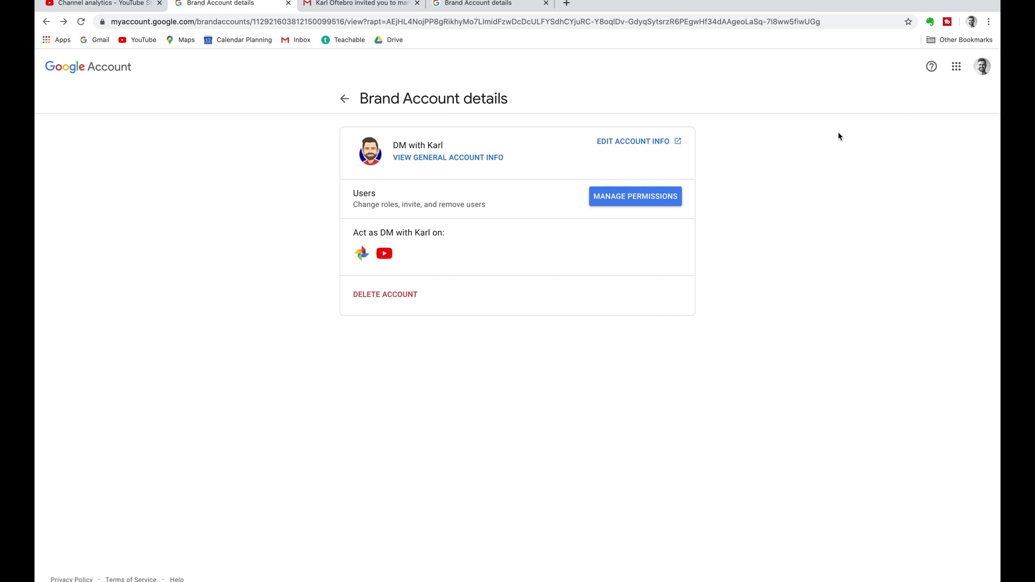
# In the permissions list, change the new user's role dropdown to Owner and confirm MAKE OWNER.
pyautogui.click(625, 201)
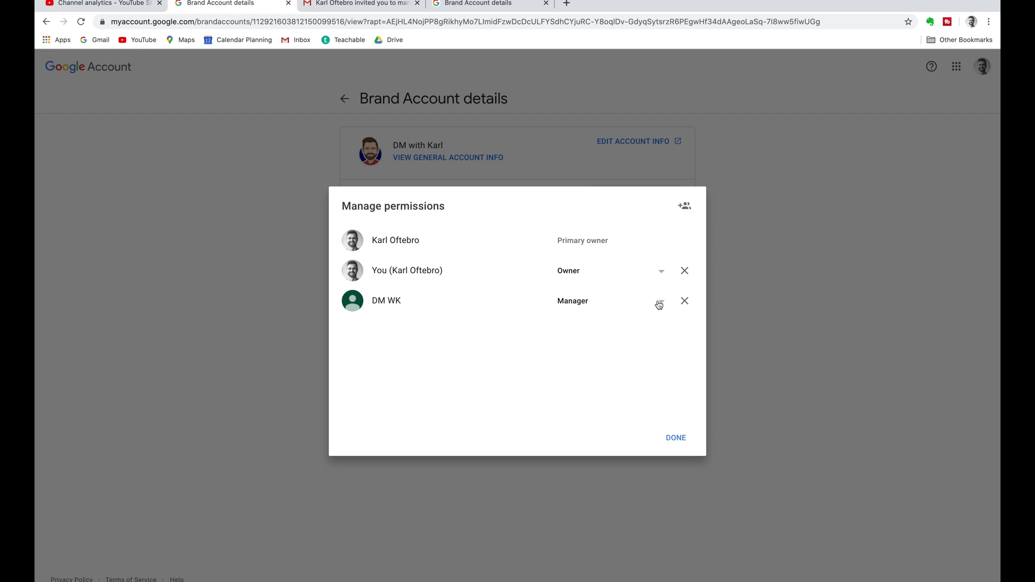
pyautogui.click(677, 438)
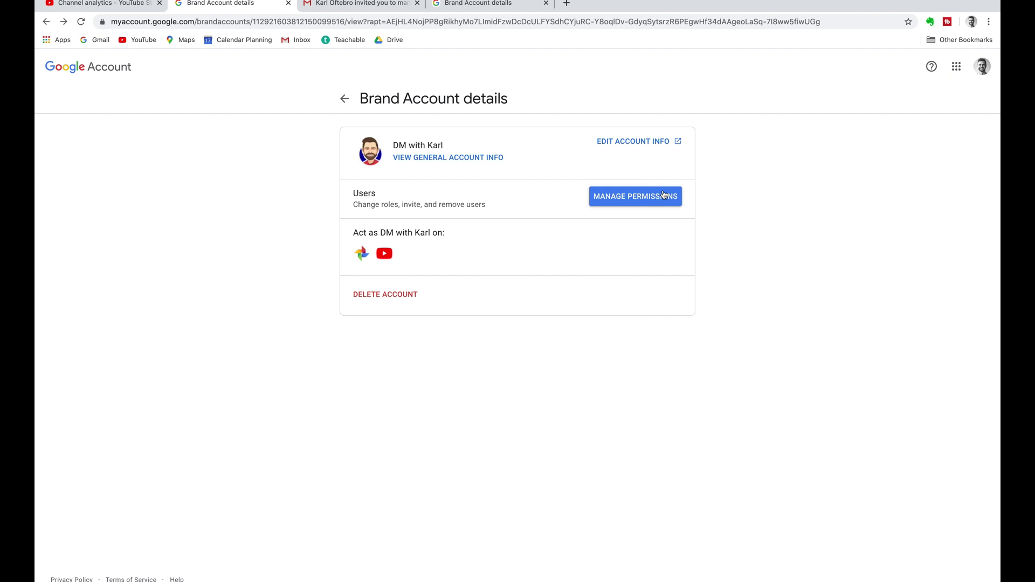
pyautogui.click(640, 199)
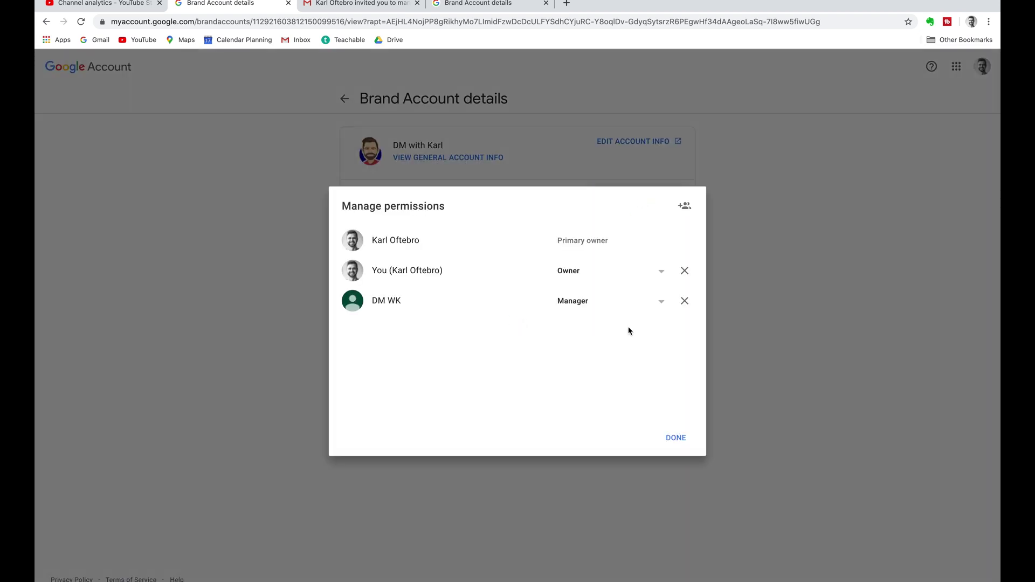
pyautogui.click(662, 306)
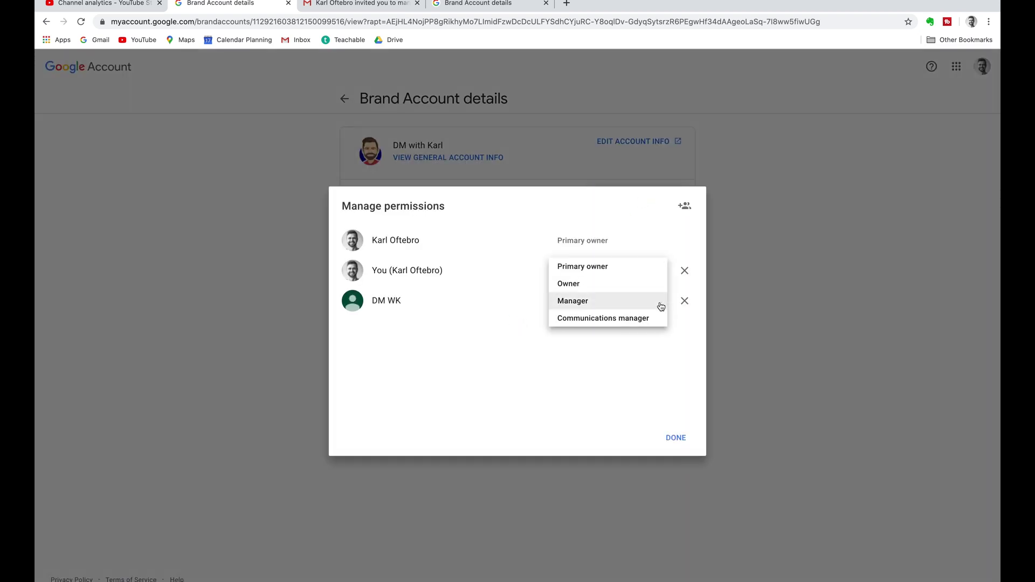
pyautogui.click(580, 287)
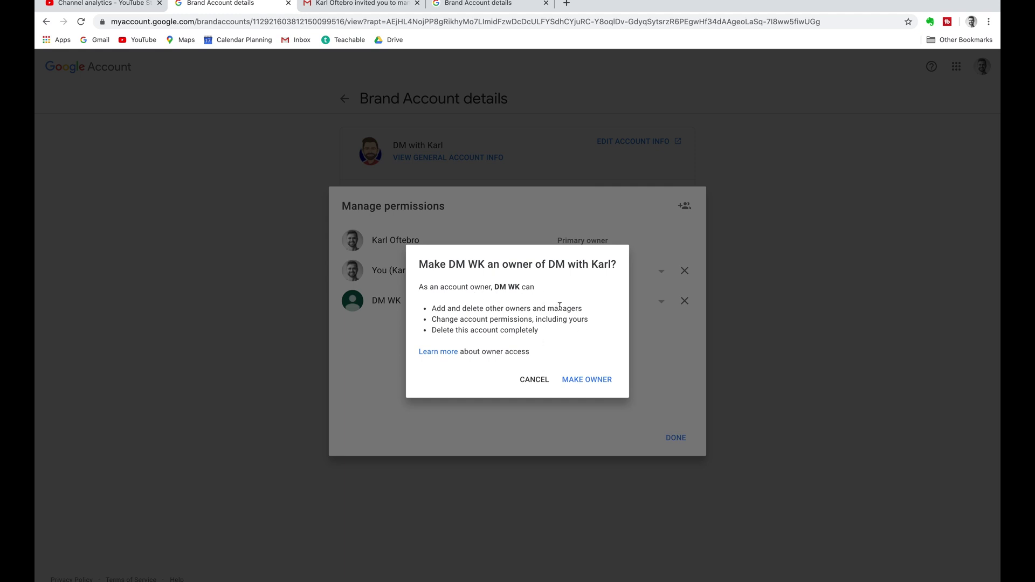
pyautogui.click(594, 383)
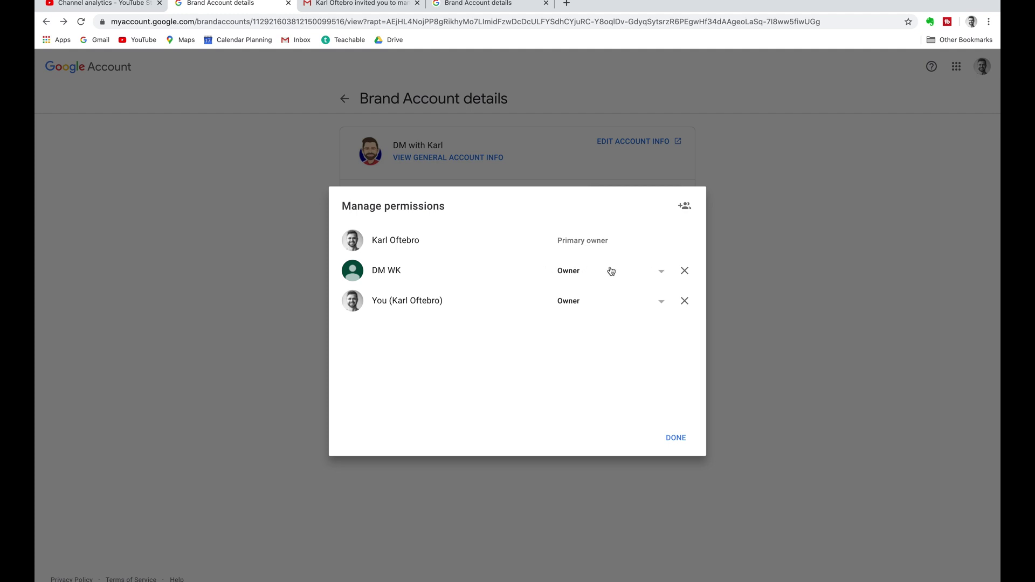
# Close the permissions list, return to YouTube Studio, and open Switch account from the avatar menu.
pyautogui.click(675, 438)
pyautogui.press('super+1')
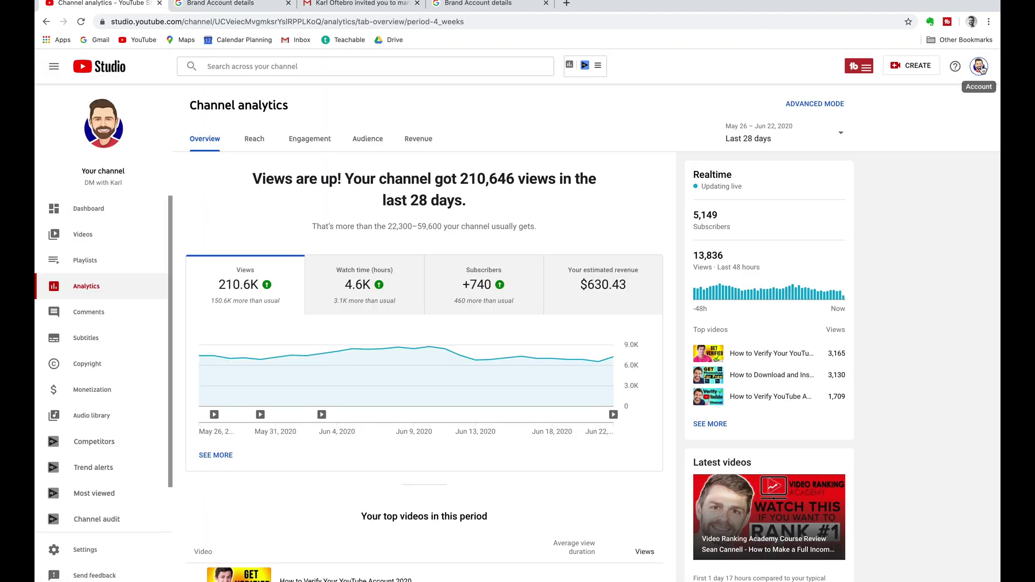
pyautogui.click(980, 67)
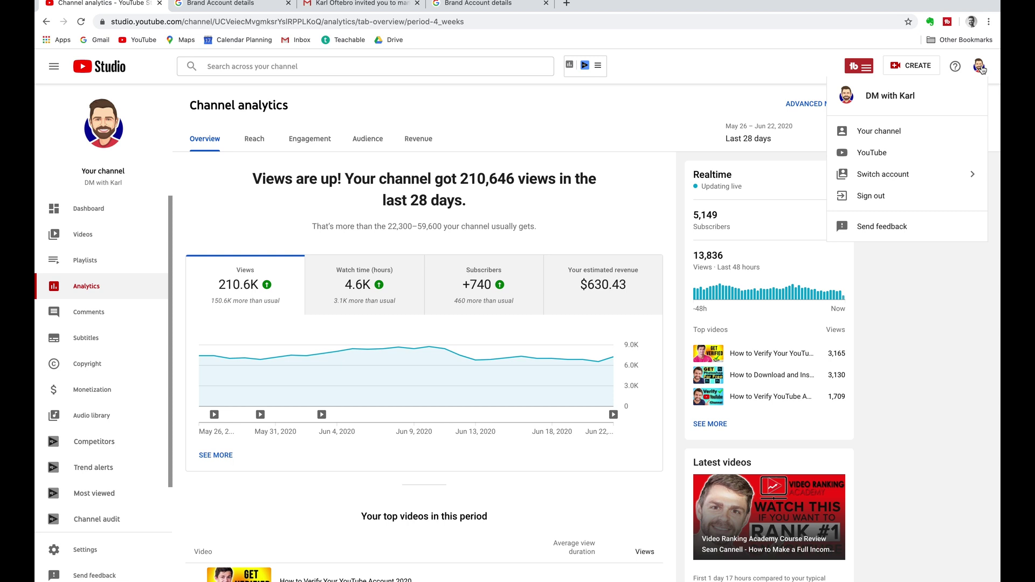
pyautogui.click(920, 180)
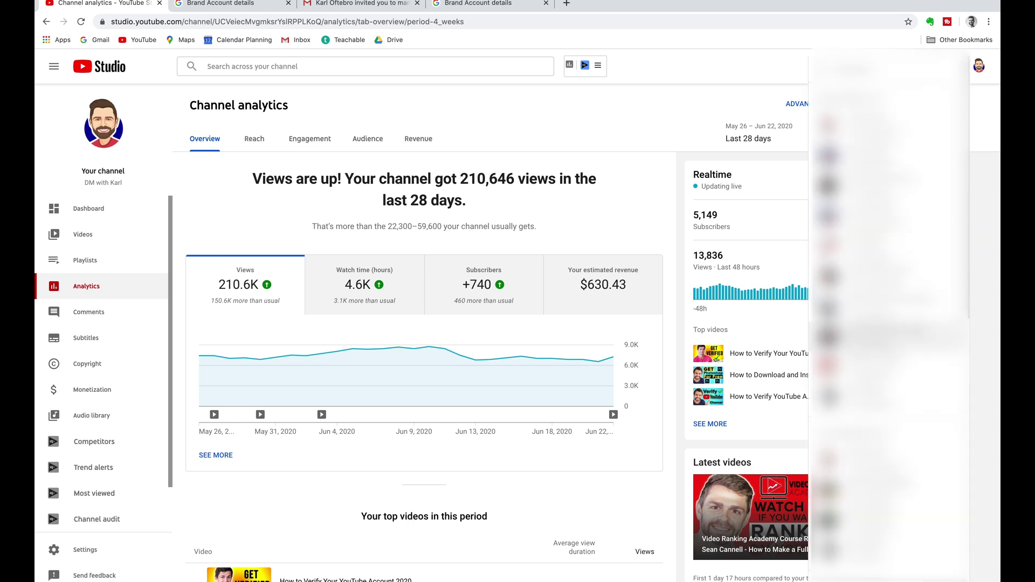